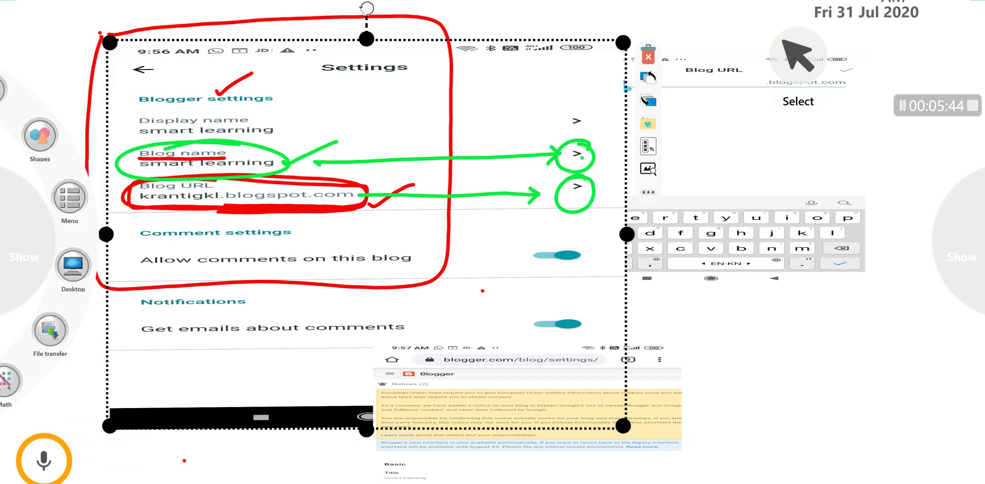
Step: Shrink the Settings screenshot on the whiteboard and move and enlarge the Blog URL screenshot beside it
{"action": "left_click_drag", "start_coordinate": [625, 427], "coordinate": [423, 256]}
{"action": "left_click", "coordinate": [710, 164]}
{"action": "left_click_drag", "start_coordinate": [560, 281], "coordinate": [456, 327]}
Step: Underline the current blog address in the Blog URL screenshot with the green pen
{"action": "left_click", "coordinate": [29, 263]}
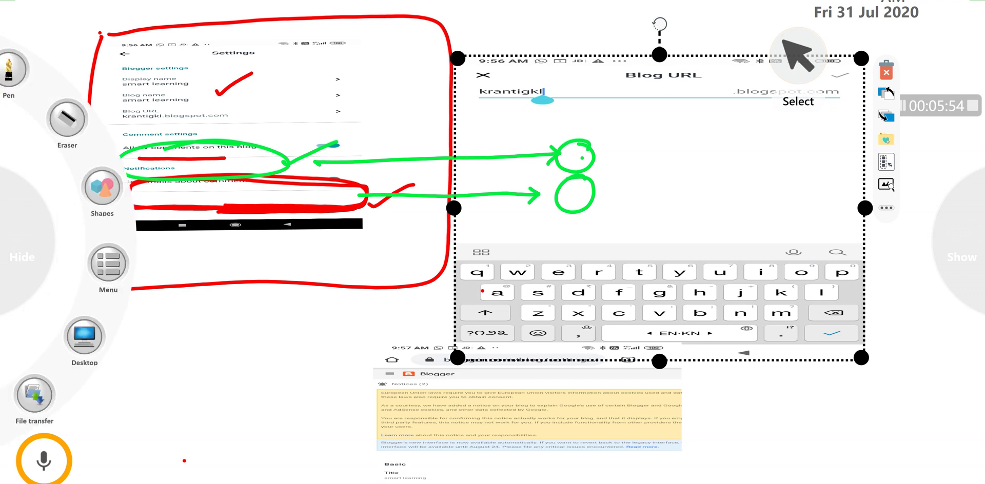
{"action": "left_click", "coordinate": [173, 247]}
{"action": "left_click", "coordinate": [213, 340]}
{"action": "left_click_drag", "start_coordinate": [475, 101], "coordinate": [555, 104]}
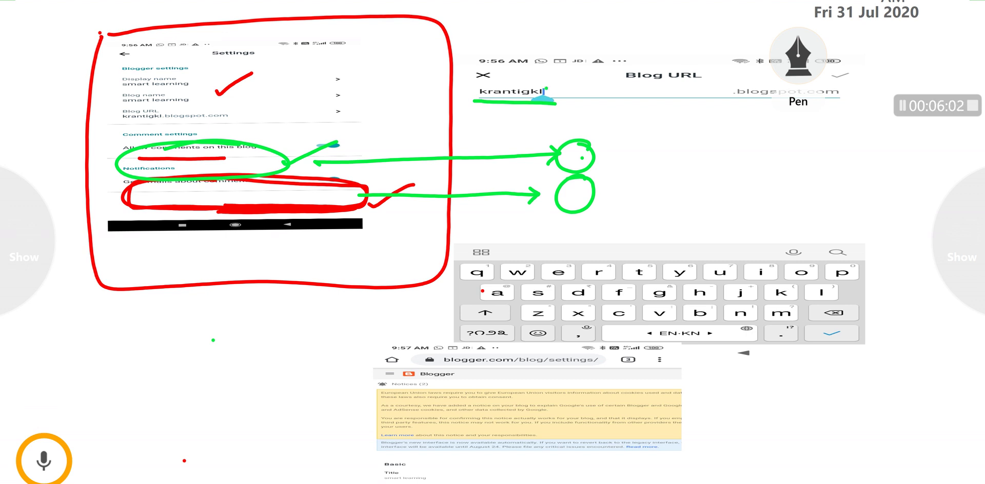
Step: Handwrite a sample replacement blog address in green below the current one and circle the confirming tick with a pointer line
{"action": "left_click_drag", "start_coordinate": [566, 103], "coordinate": [563, 126]}
{"action": "mouse_move", "coordinate": [574, 109]}
{"action": "left_mouse_down"}
{"action": "mouse_move", "coordinate": [567, 117]}
{"action": "mouse_move", "coordinate": [578, 127]}
{"action": "left_mouse_up"}
{"action": "left_click_drag", "start_coordinate": [578, 117], "coordinate": [599, 116]}
{"action": "left_click_drag", "start_coordinate": [605, 116], "coordinate": [631, 126]}
{"action": "mouse_move", "coordinate": [640, 109]}
{"action": "left_mouse_down"}
{"action": "mouse_move", "coordinate": [642, 127]}
{"action": "mouse_move", "coordinate": [650, 126]}
{"action": "left_mouse_up"}
{"action": "left_click_drag", "start_coordinate": [646, 107], "coordinate": [660, 125]}
{"action": "mouse_move", "coordinate": [666, 112]}
{"action": "left_mouse_down"}
{"action": "mouse_move", "coordinate": [665, 122]}
{"action": "mouse_move", "coordinate": [747, 119]}
{"action": "left_mouse_up"}
{"action": "mouse_move", "coordinate": [863, 73]}
{"action": "left_mouse_down"}
{"action": "mouse_move", "coordinate": [815, 80]}
{"action": "mouse_move", "coordinate": [863, 62]}
{"action": "mouse_move", "coordinate": [847, 105]}
{"action": "mouse_move", "coordinate": [867, 64]}
{"action": "left_mouse_up"}
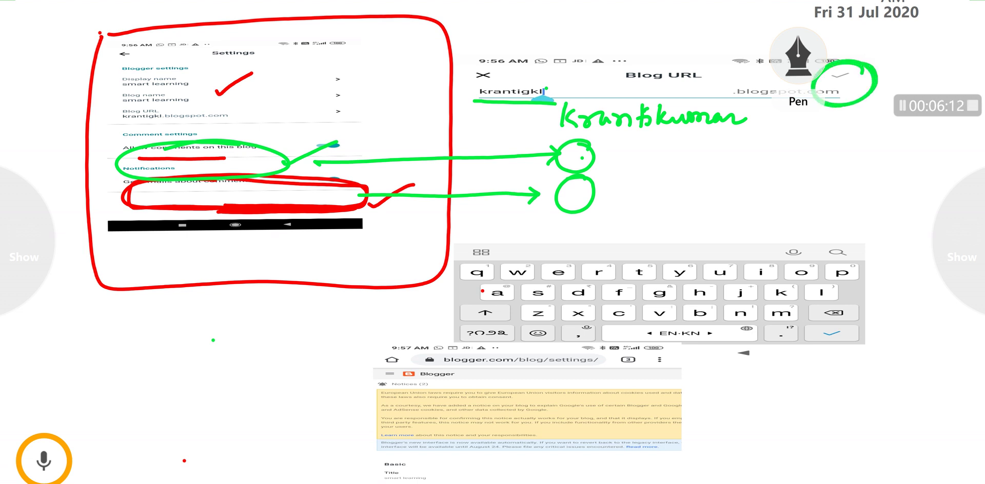
{"action": "left_click_drag", "start_coordinate": [744, 136], "coordinate": [825, 106]}
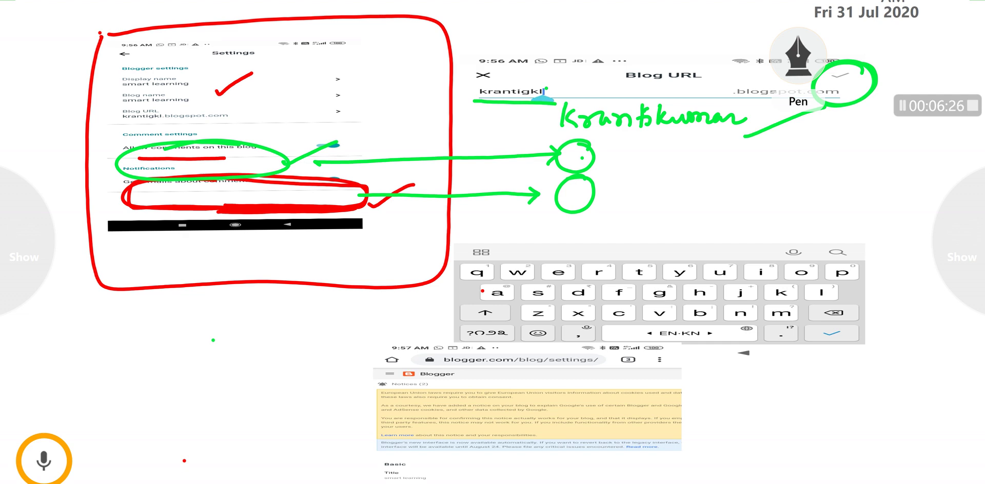
Step: Switch to Blogger in the browser and look up the blog address in the Publishing section of the blog settings
{"action": "key", "text": "alt+Tab"}
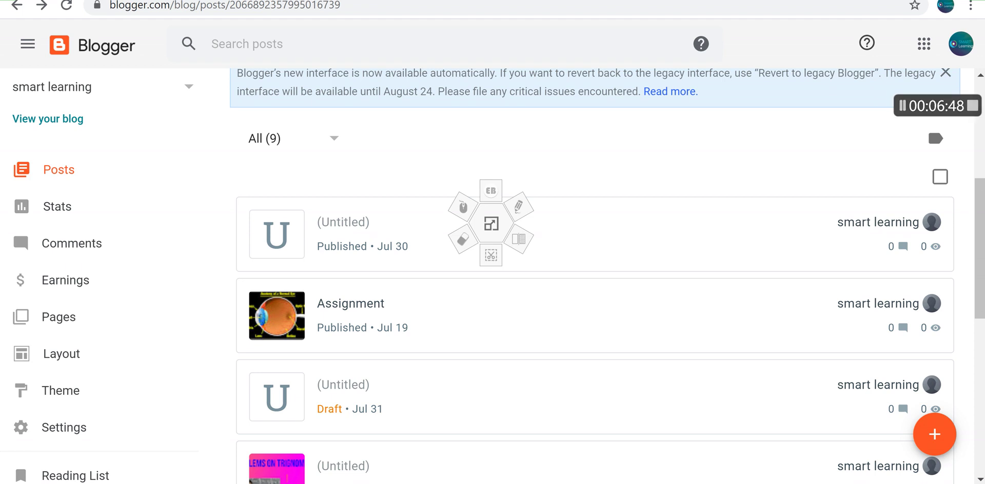
{"action": "scroll", "coordinate": [139, 354], "scroll_direction": "down", "scroll_amount": 3}
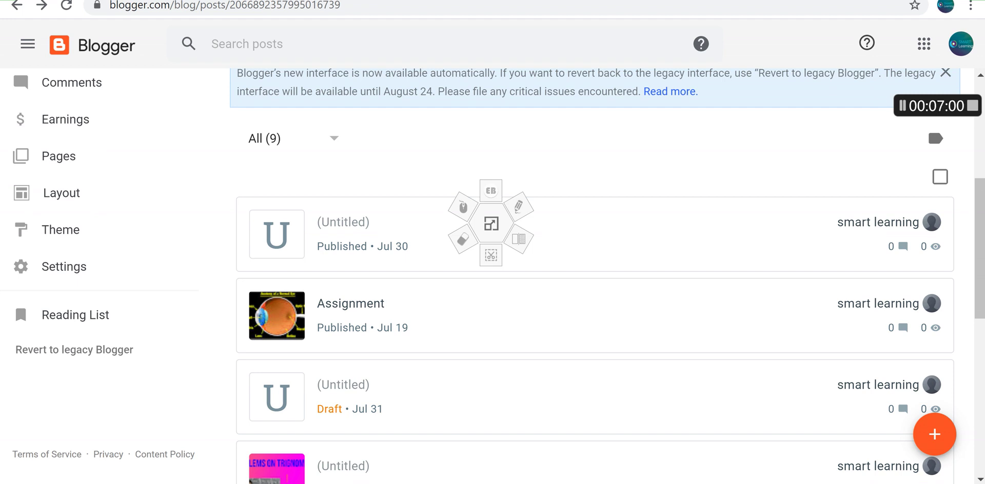
{"action": "left_click", "coordinate": [64, 267]}
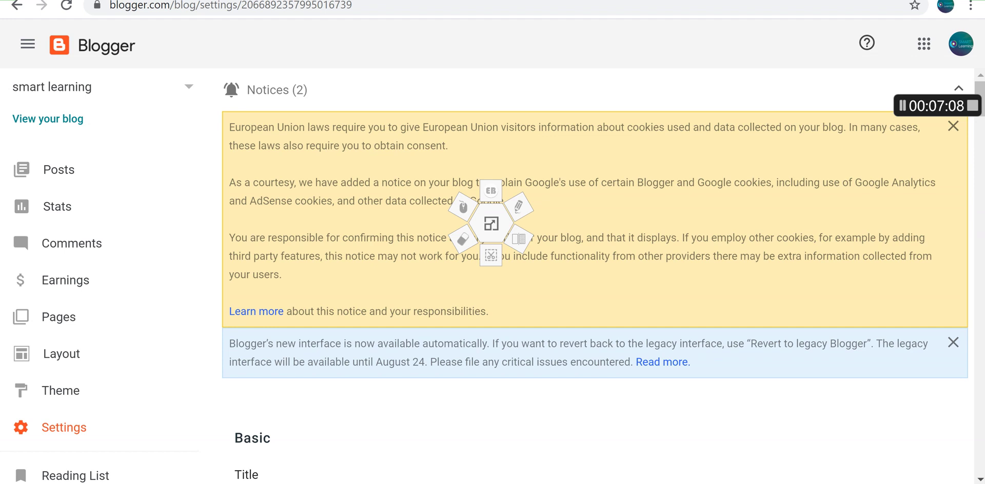
{"action": "scroll", "coordinate": [595, 277], "scroll_direction": "down", "scroll_amount": 5}
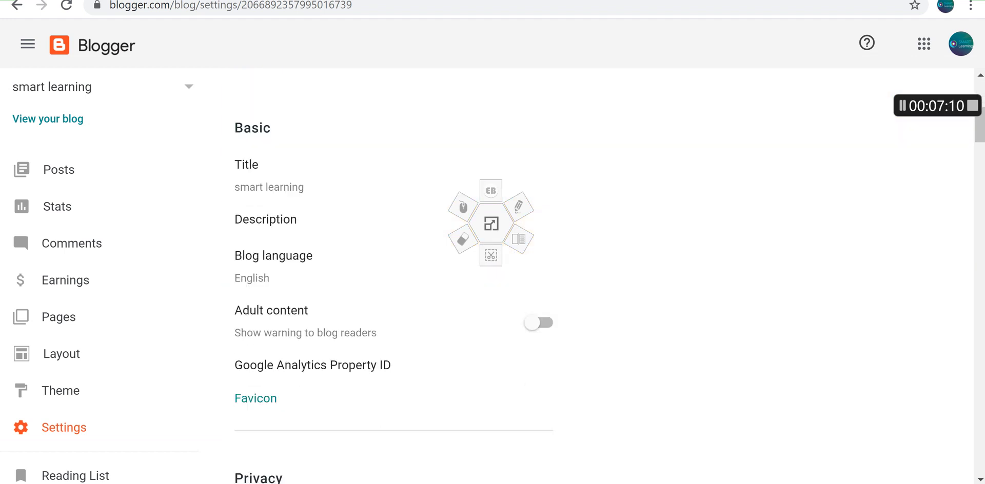
{"action": "scroll", "coordinate": [595, 277], "scroll_direction": "down", "scroll_amount": 5}
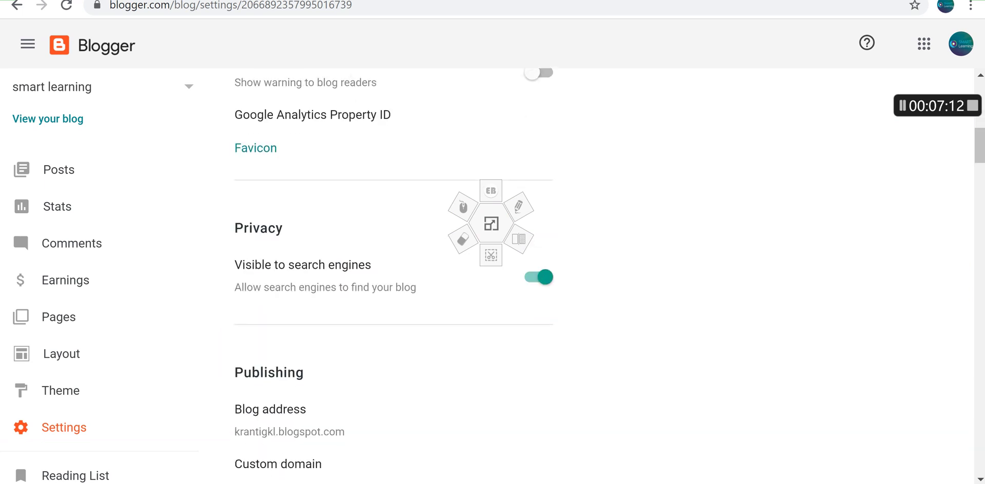
{"action": "scroll", "coordinate": [595, 277], "scroll_direction": "down", "scroll_amount": 4}
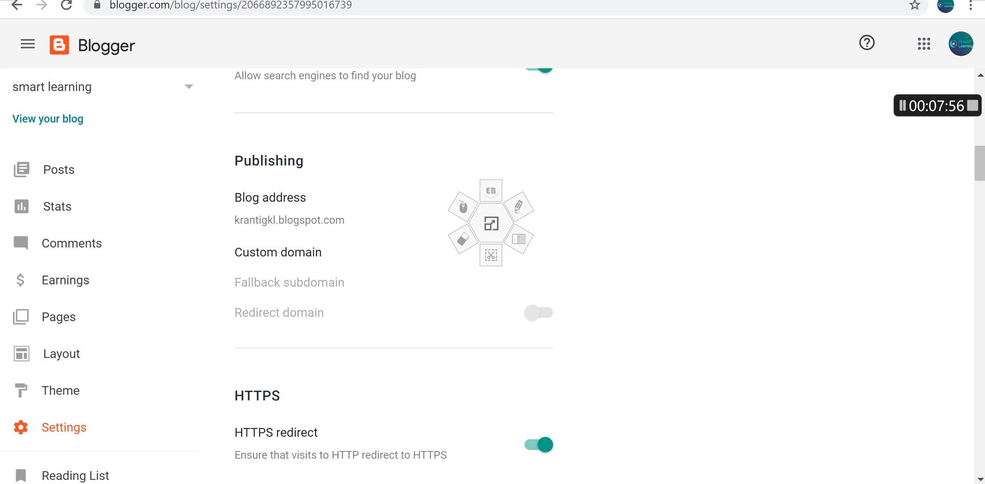
Step: Copy the link address of the "Assignment" post from the blog's list of posts
{"action": "left_click", "coordinate": [58, 170]}
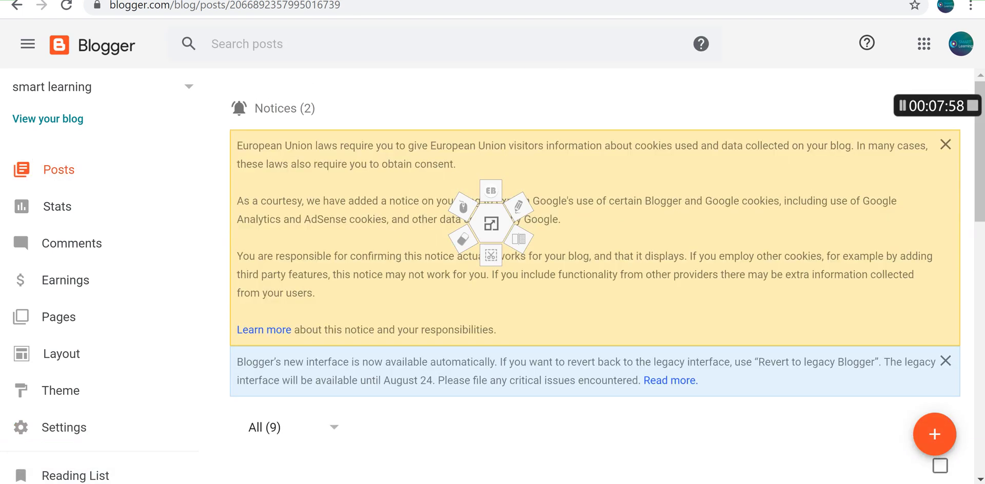
{"action": "scroll", "coordinate": [99, 391], "scroll_direction": "down", "scroll_amount": 3}
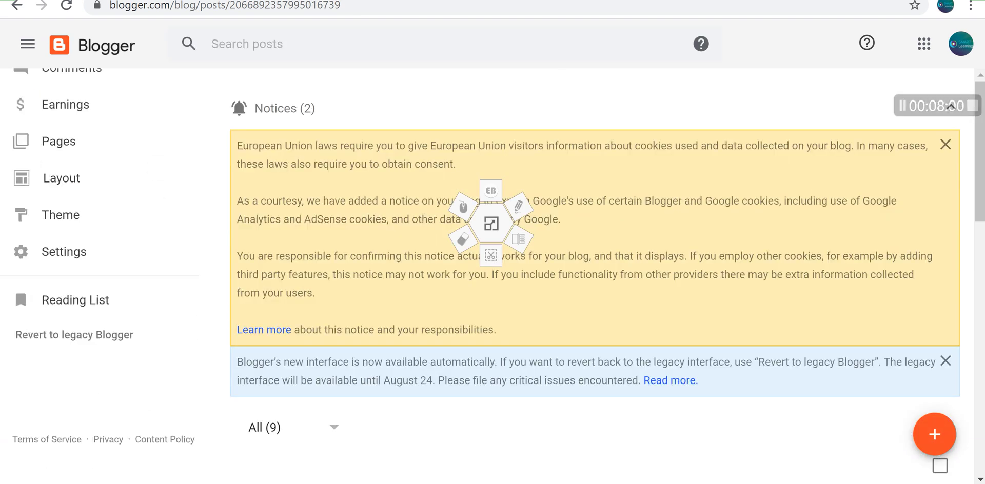
{"action": "scroll", "coordinate": [288, 228], "scroll_direction": "down", "scroll_amount": 5}
{"action": "scroll", "coordinate": [287, 228], "scroll_direction": "down", "scroll_amount": 3}
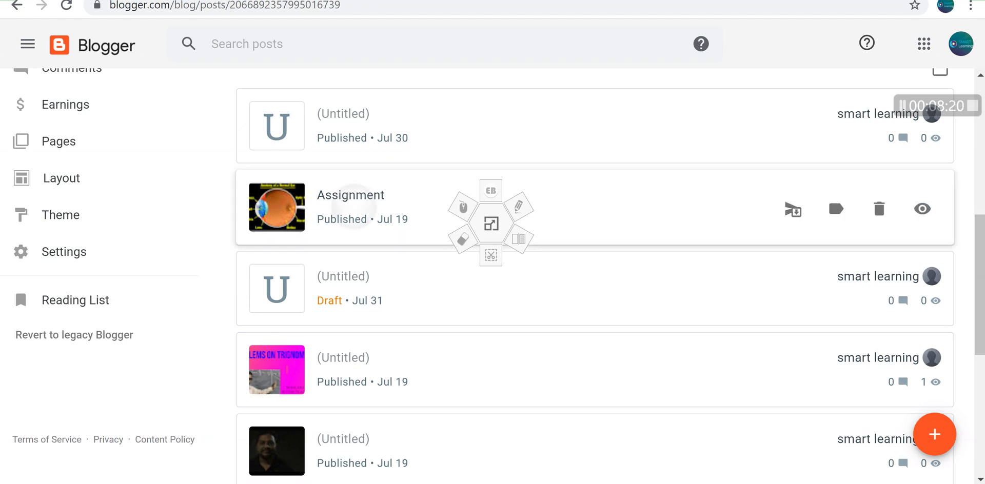
{"action": "right_click", "coordinate": [355, 208]}
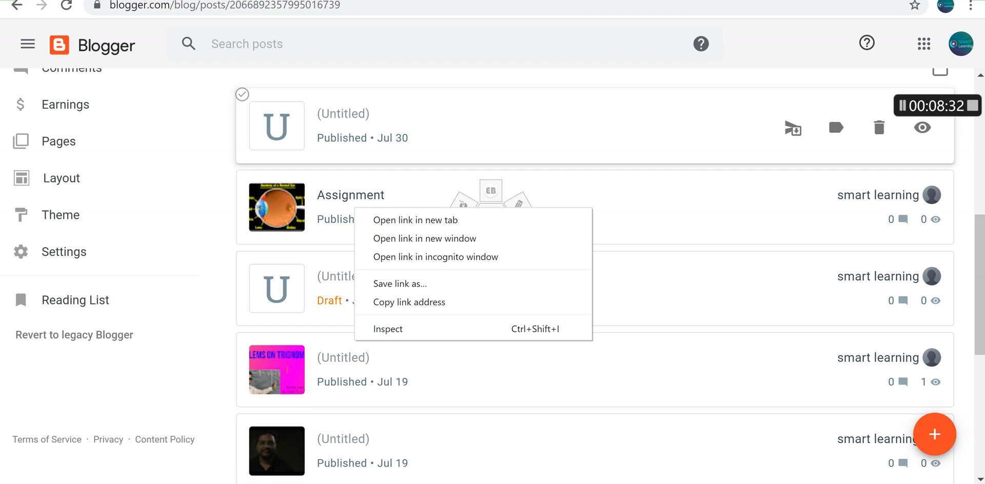
{"action": "left_click", "coordinate": [418, 302]}
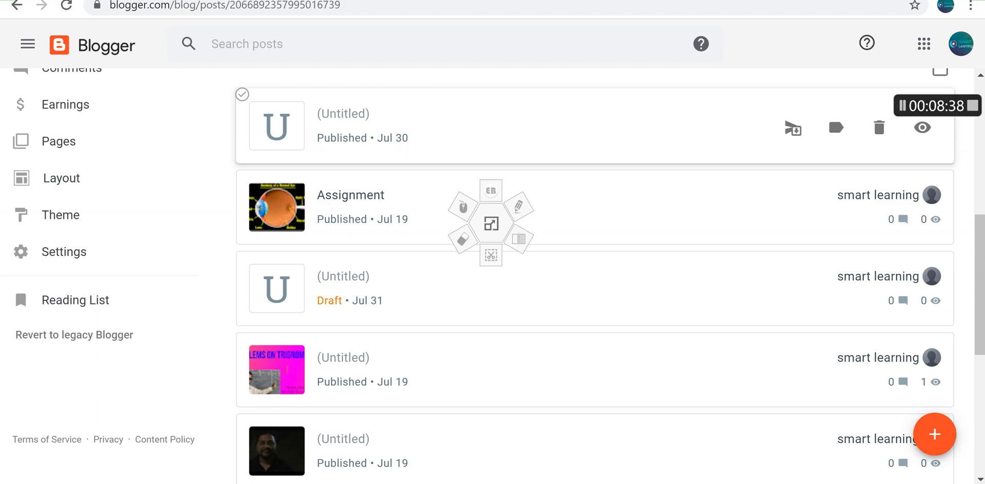
Step: Switch to WhatsApp Web and send the copied post link as a message in the "You" chat
{"action": "key", "text": "ctrl+Tab"}
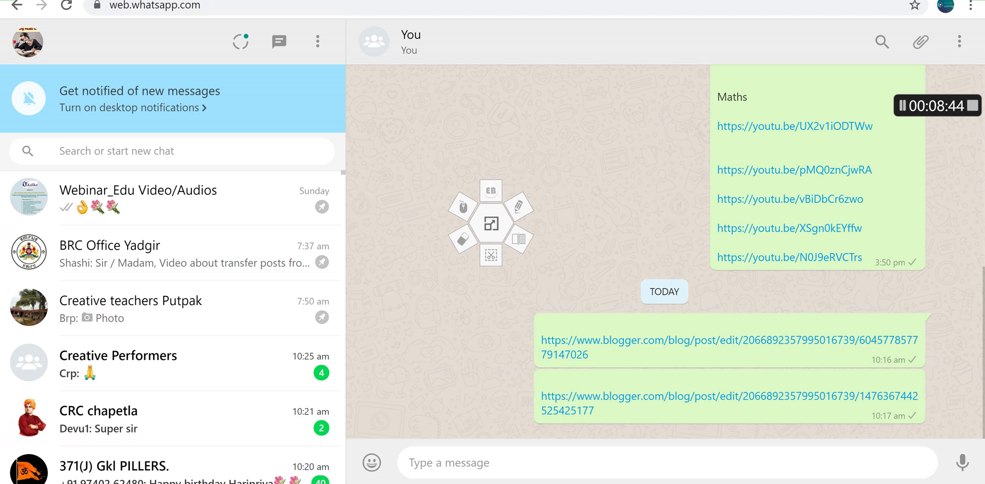
{"action": "left_click", "coordinate": [409, 463]}
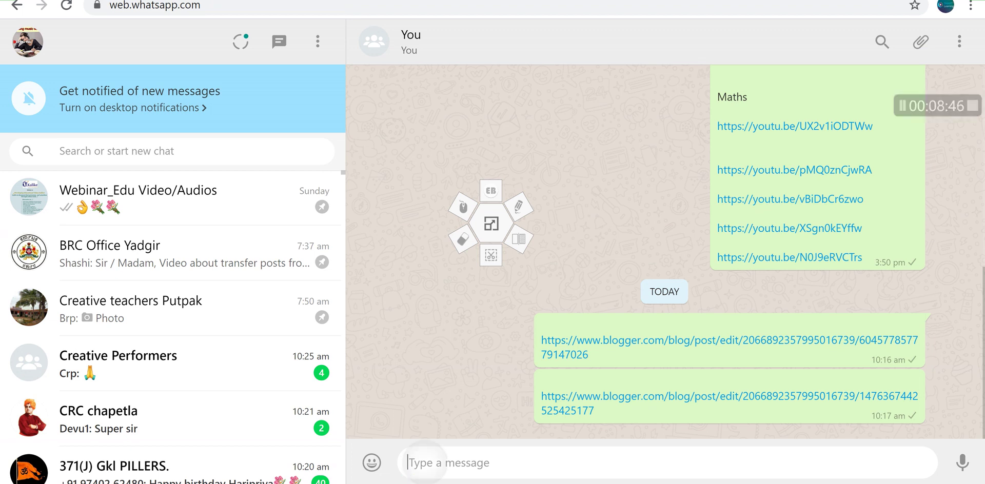
{"action": "left_click", "coordinate": [418, 460]}
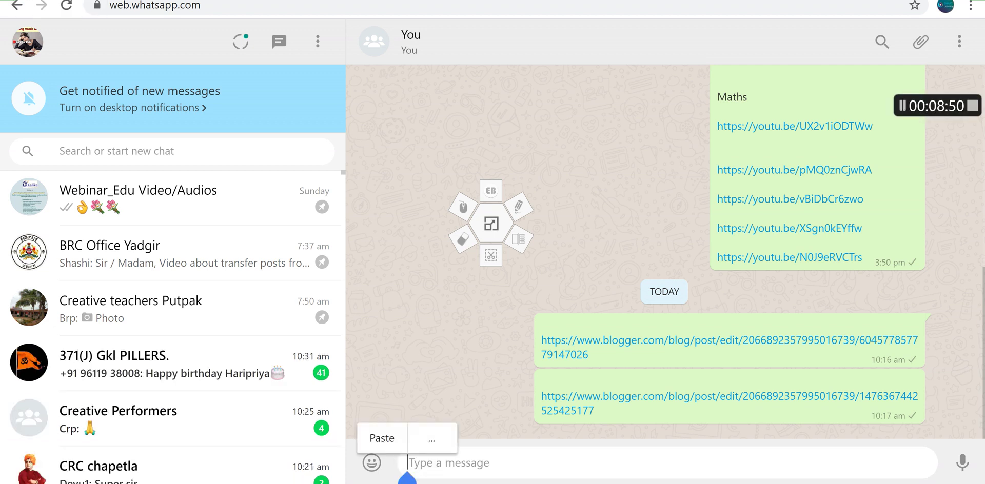
{"action": "left_click", "coordinate": [383, 435]}
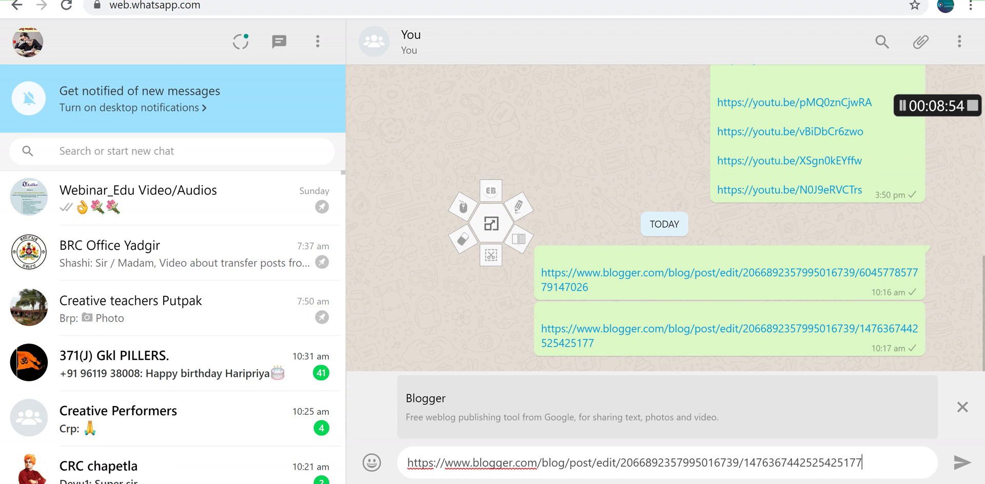
{"action": "left_click", "coordinate": [962, 463]}
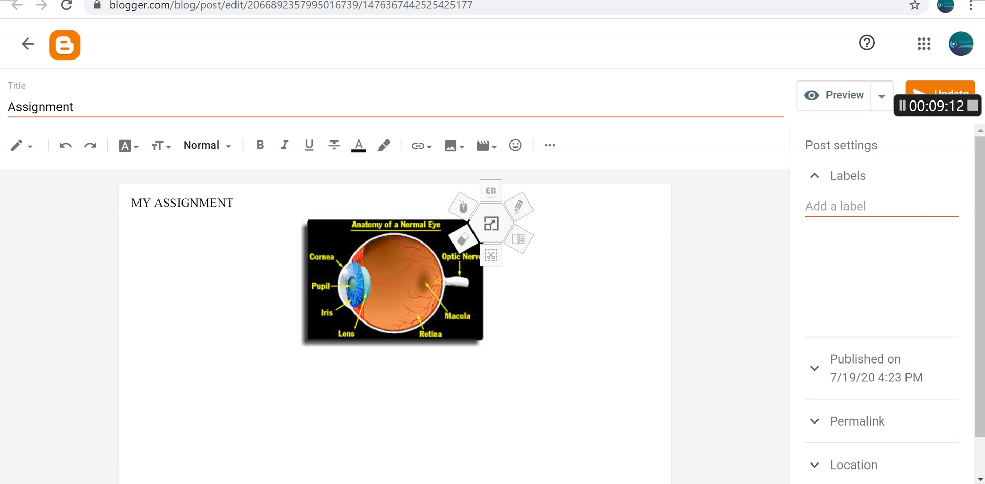
Step: Return to the whiteboard and handwrite "aap" and "chrome" in blue beside the Blogger settings screenshot, underlining each word
{"action": "left_click", "coordinate": [490, 224]}
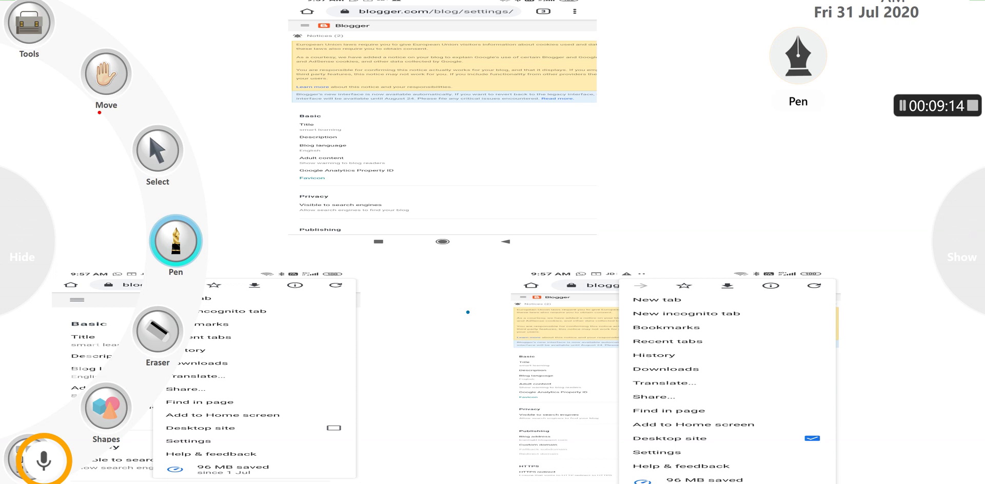
{"action": "left_click", "coordinate": [23, 251]}
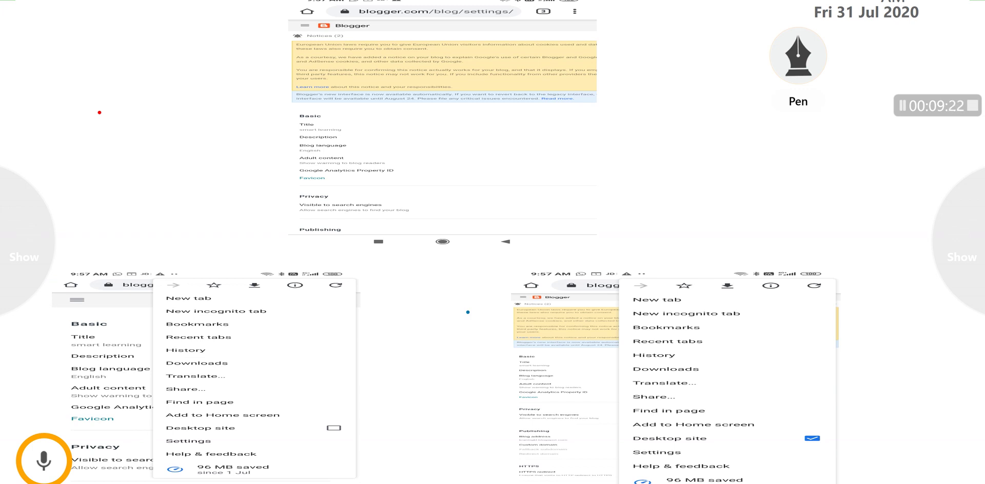
{"action": "mouse_move", "coordinate": [113, 59]}
{"action": "left_mouse_down"}
{"action": "mouse_move", "coordinate": [102, 77]}
{"action": "mouse_move", "coordinate": [131, 53]}
{"action": "mouse_move", "coordinate": [153, 70]}
{"action": "left_mouse_up"}
{"action": "mouse_move", "coordinate": [144, 45]}
{"action": "left_mouse_down"}
{"action": "mouse_move", "coordinate": [154, 41]}
{"action": "mouse_move", "coordinate": [150, 54]}
{"action": "left_mouse_up"}
{"action": "left_click_drag", "start_coordinate": [75, 117], "coordinate": [189, 39]}
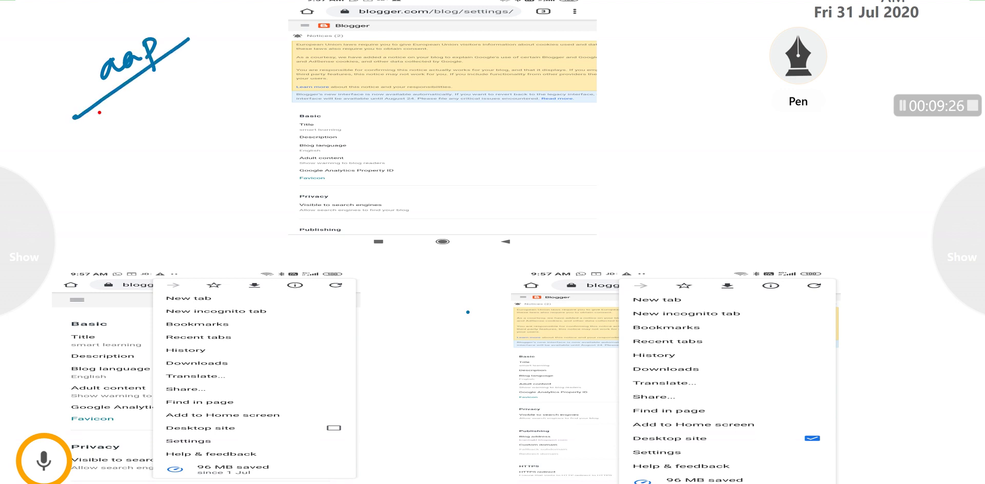
{"action": "mouse_move", "coordinate": [106, 139]}
{"action": "left_mouse_down"}
{"action": "mouse_move", "coordinate": [142, 138]}
{"action": "mouse_move", "coordinate": [206, 79]}
{"action": "left_mouse_up"}
{"action": "left_click_drag", "start_coordinate": [96, 198], "coordinate": [229, 85]}
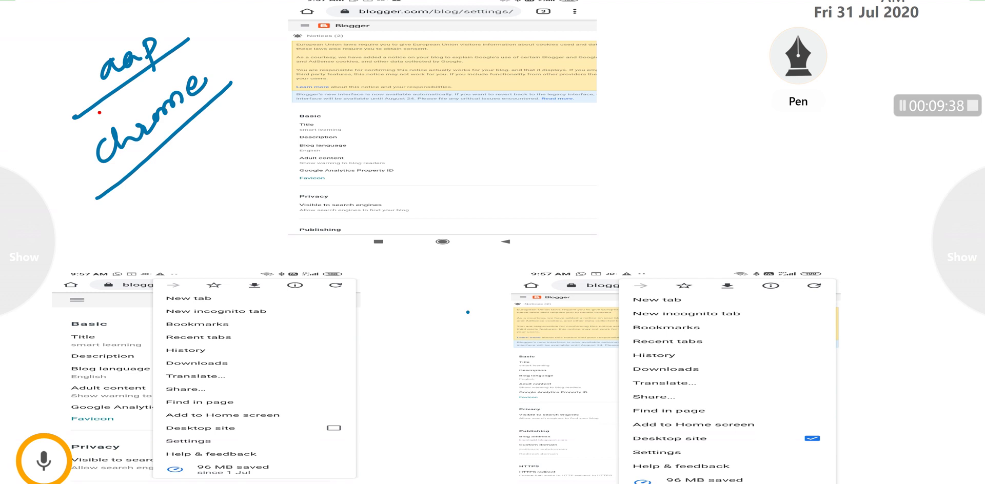
Step: Circle the blogger.com/blog/settings/ address, add a slanted stroke beside the Basic heading and underline "chrome" a second time
{"action": "mouse_move", "coordinate": [324, 19]}
{"action": "left_mouse_down"}
{"action": "mouse_move", "coordinate": [536, 10]}
{"action": "mouse_move", "coordinate": [475, 3]}
{"action": "left_mouse_up"}
{"action": "left_click_drag", "start_coordinate": [359, 2], "coordinate": [326, 18]}
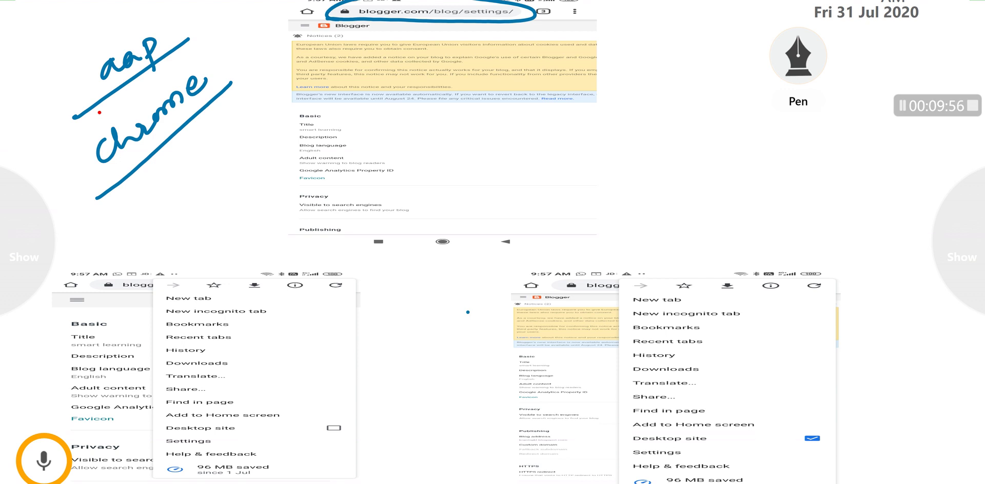
{"action": "left_click_drag", "start_coordinate": [262, 154], "coordinate": [314, 104]}
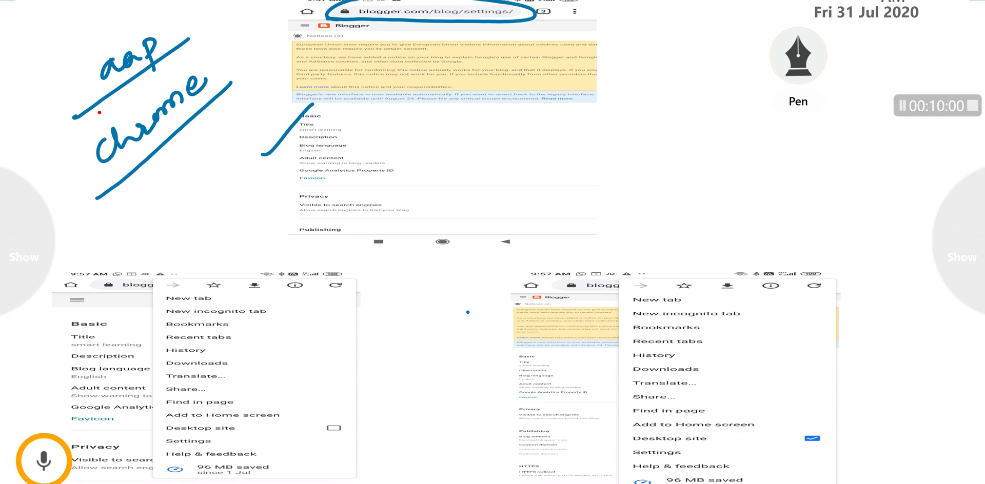
{"action": "left_click_drag", "start_coordinate": [106, 197], "coordinate": [233, 95]}
Step: Circle the three-dot browser menu in the Blogger settings screenshot and label it with the underlined word "Touch"
{"action": "mouse_move", "coordinate": [585, 3]}
{"action": "left_mouse_down"}
{"action": "mouse_move", "coordinate": [562, 5]}
{"action": "mouse_move", "coordinate": [590, 10]}
{"action": "mouse_move", "coordinate": [585, 25]}
{"action": "left_mouse_up"}
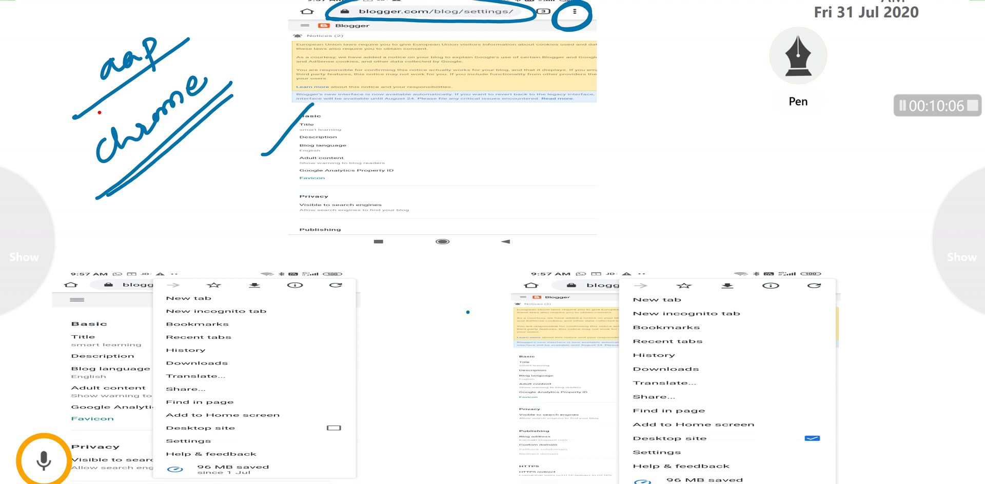
{"action": "mouse_move", "coordinate": [580, 15]}
{"action": "left_mouse_down"}
{"action": "mouse_move", "coordinate": [630, 10]}
{"action": "mouse_move", "coordinate": [638, 21]}
{"action": "left_mouse_up"}
{"action": "left_click", "coordinate": [643, 4]}
{"action": "left_click_drag", "start_coordinate": [632, 8], "coordinate": [656, 5]}
{"action": "left_click_drag", "start_coordinate": [652, 11], "coordinate": [713, 23]}
{"action": "left_click_drag", "start_coordinate": [614, 44], "coordinate": [720, 36]}
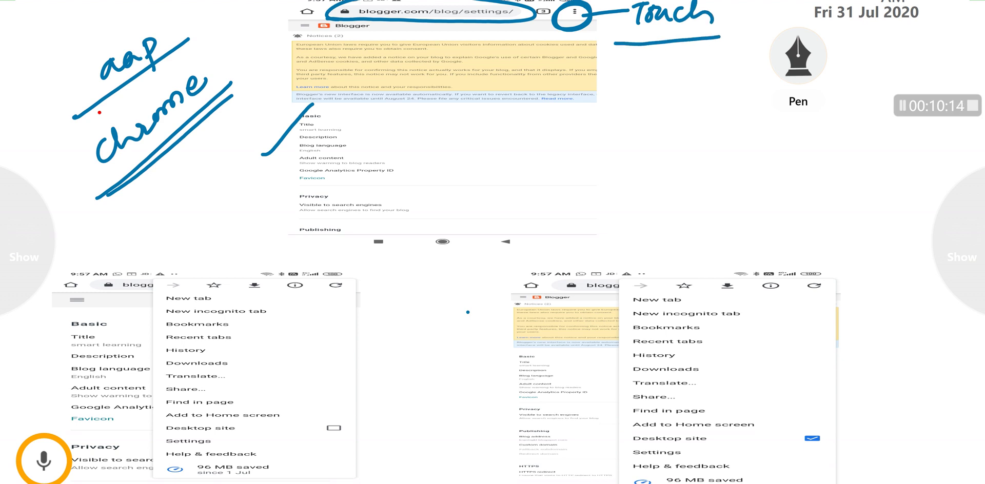
Step: Draw an arrow from "Touch" to the menu screenshot with Desktop site unchecked, and mark along its entries with strokes and a downward arrow
{"action": "mouse_move", "coordinate": [656, 31]}
{"action": "left_mouse_down"}
{"action": "mouse_move", "coordinate": [643, 183]}
{"action": "mouse_move", "coordinate": [224, 206]}
{"action": "mouse_move", "coordinate": [223, 241]}
{"action": "left_mouse_up"}
{"action": "left_click_drag", "start_coordinate": [205, 241], "coordinate": [223, 251]}
{"action": "left_click_drag", "start_coordinate": [237, 238], "coordinate": [224, 255]}
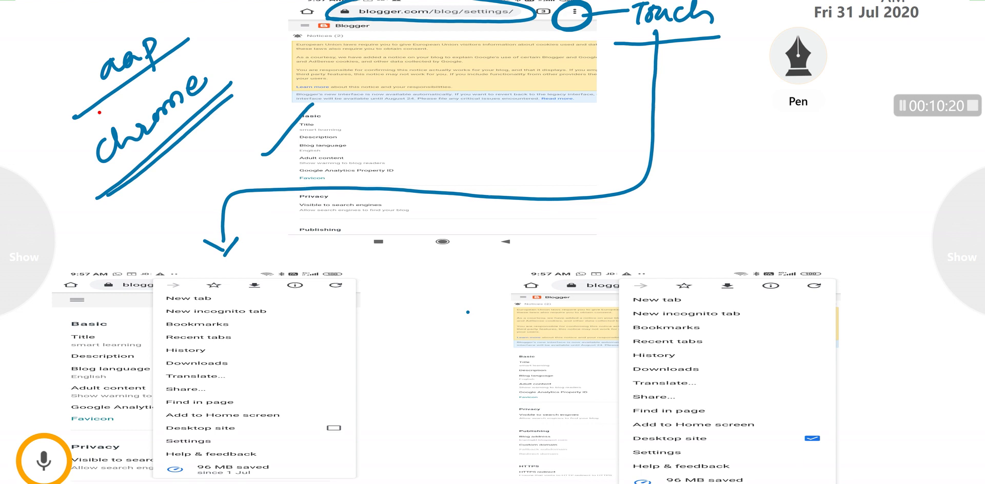
{"action": "mouse_move", "coordinate": [157, 304]}
{"action": "left_mouse_down"}
{"action": "mouse_move", "coordinate": [185, 289]}
{"action": "mouse_move", "coordinate": [168, 324]}
{"action": "left_mouse_up"}
{"action": "left_click_drag", "start_coordinate": [147, 356], "coordinate": [178, 330]}
{"action": "mouse_move", "coordinate": [146, 294]}
{"action": "left_mouse_down"}
{"action": "mouse_move", "coordinate": [151, 452]}
{"action": "mouse_move", "coordinate": [157, 445]}
{"action": "left_mouse_up"}
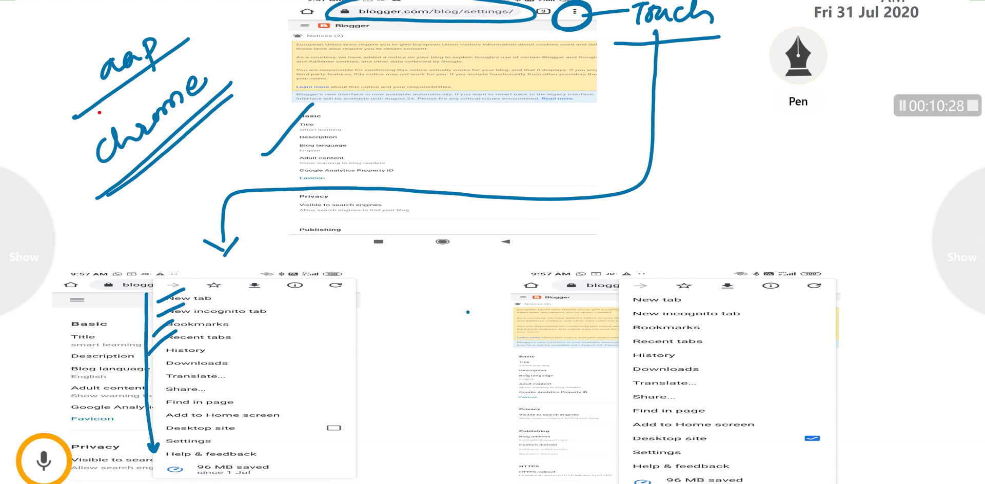
Step: Circle the Desktop site option, tick its empty checkbox and draw arrows to the checked option in the other screenshot
{"action": "scroll", "coordinate": [100, 112], "scroll_direction": "down", "scroll_amount": 3}
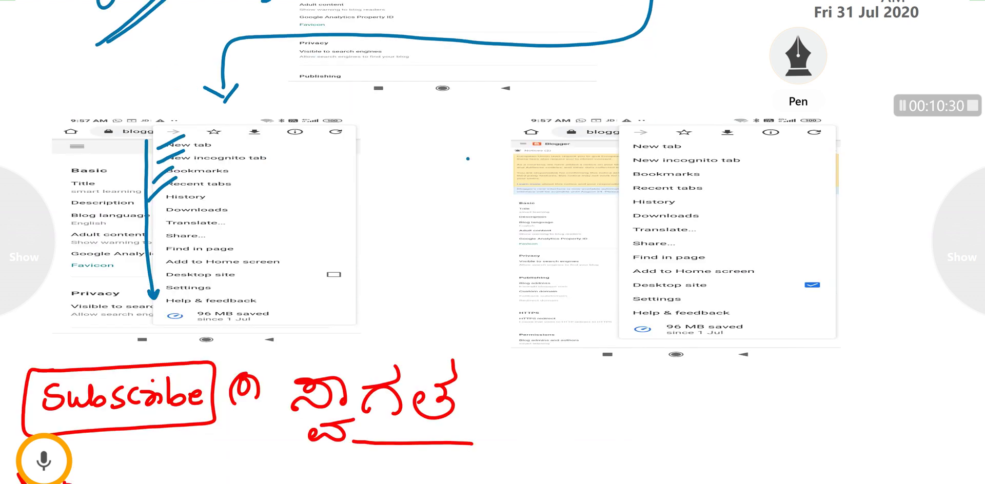
{"action": "mouse_move", "coordinate": [165, 279]}
{"action": "left_mouse_down"}
{"action": "mouse_move", "coordinate": [358, 280]}
{"action": "mouse_move", "coordinate": [333, 265]}
{"action": "mouse_move", "coordinate": [165, 268]}
{"action": "mouse_move", "coordinate": [164, 278]}
{"action": "left_mouse_up"}
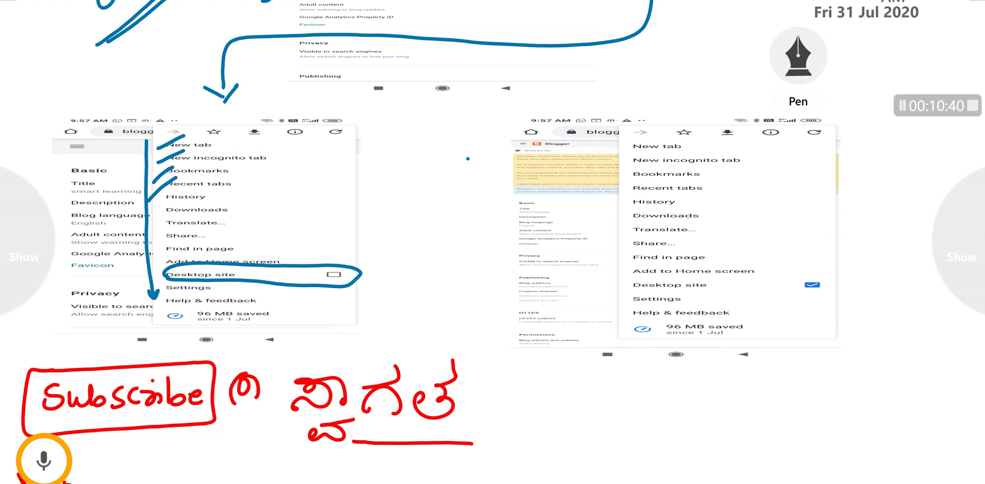
{"action": "mouse_move", "coordinate": [330, 271]}
{"action": "left_mouse_down"}
{"action": "mouse_move", "coordinate": [337, 280]}
{"action": "mouse_move", "coordinate": [372, 253]}
{"action": "left_mouse_up"}
{"action": "mouse_move", "coordinate": [371, 271]}
{"action": "left_mouse_down"}
{"action": "mouse_move", "coordinate": [496, 270]}
{"action": "mouse_move", "coordinate": [486, 282]}
{"action": "mouse_move", "coordinate": [537, 375]}
{"action": "mouse_move", "coordinate": [777, 385]}
{"action": "mouse_move", "coordinate": [814, 299]}
{"action": "left_mouse_up"}
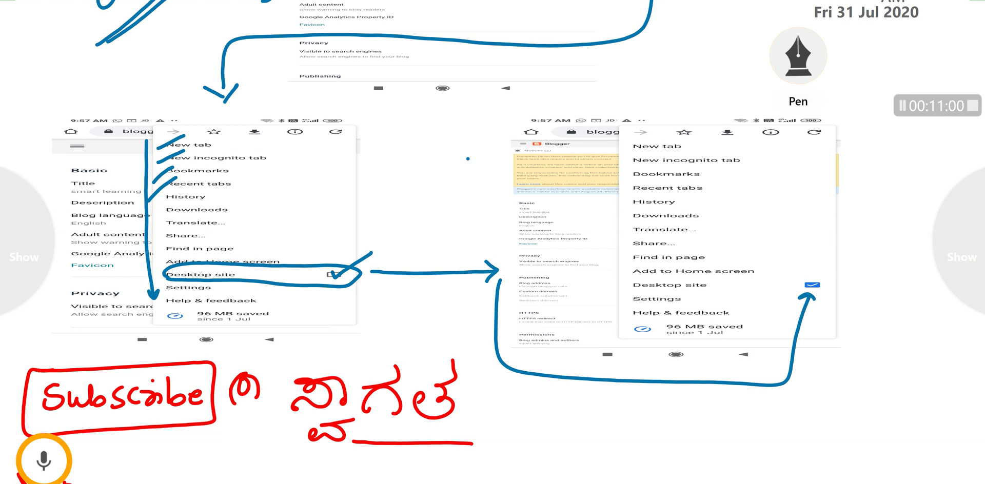
Step: Switch back to the Blogger posts page in the browser and look over its sidebar entries
{"action": "key", "text": "alt+Tab"}
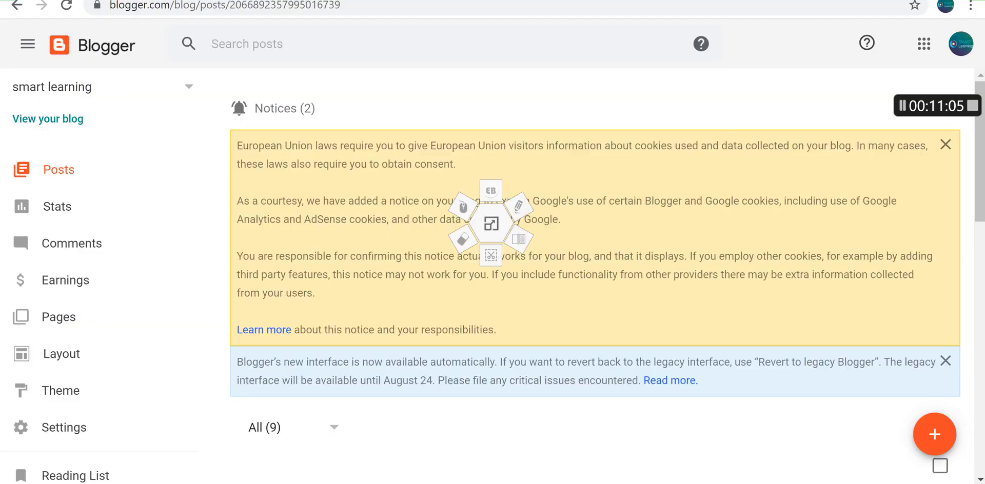
{"action": "scroll", "coordinate": [20, 216], "scroll_direction": "down", "scroll_amount": 3}
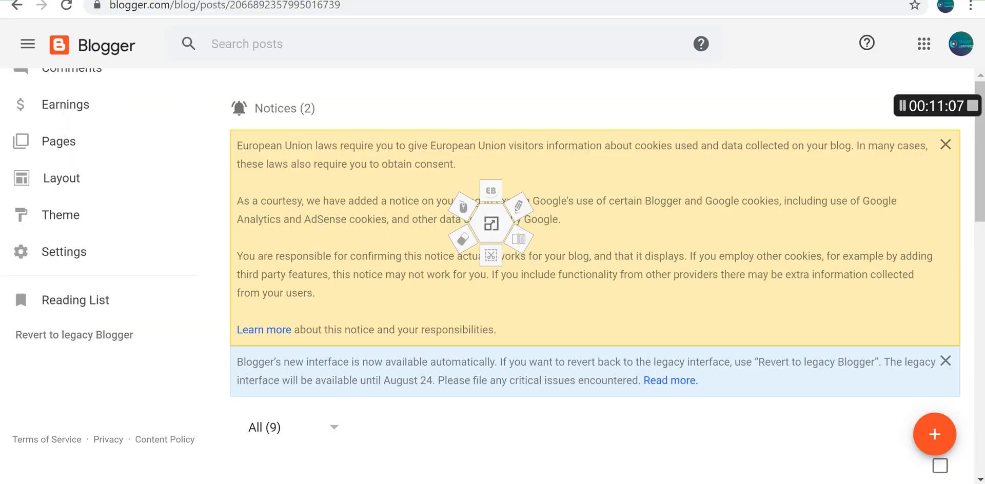
{"action": "scroll", "coordinate": [93, 183], "scroll_direction": "up", "scroll_amount": 3}
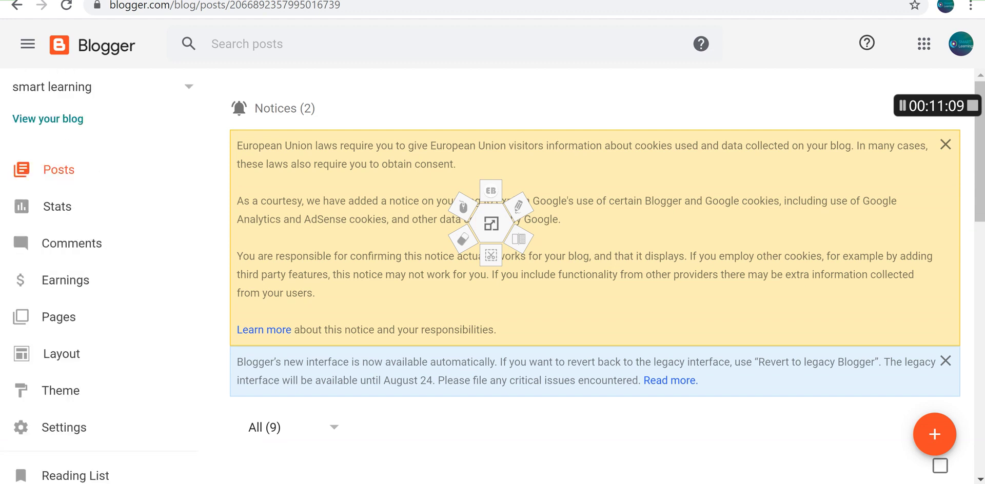